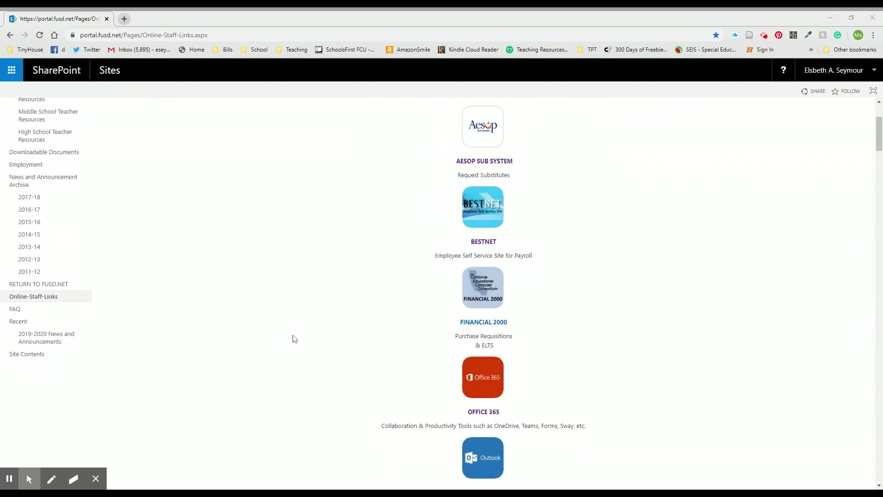
pyautogui.scroll(2, 292, 338)
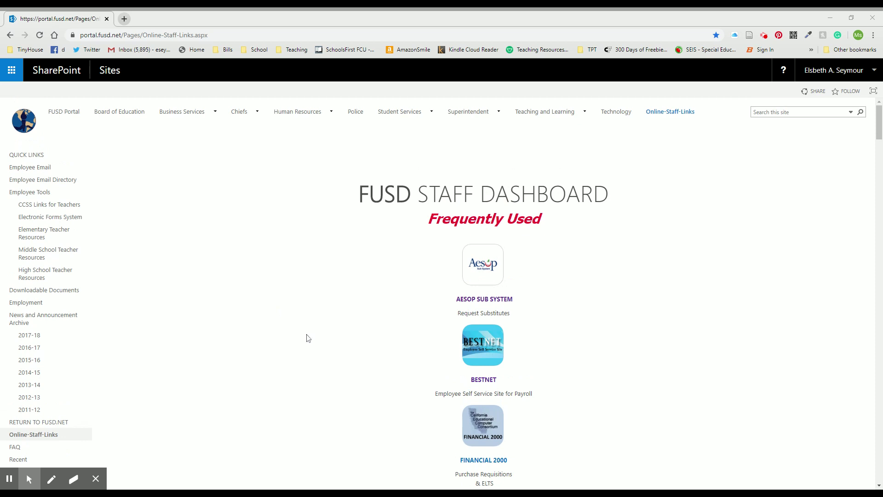
pyautogui.scroll(-2, 300, 335)
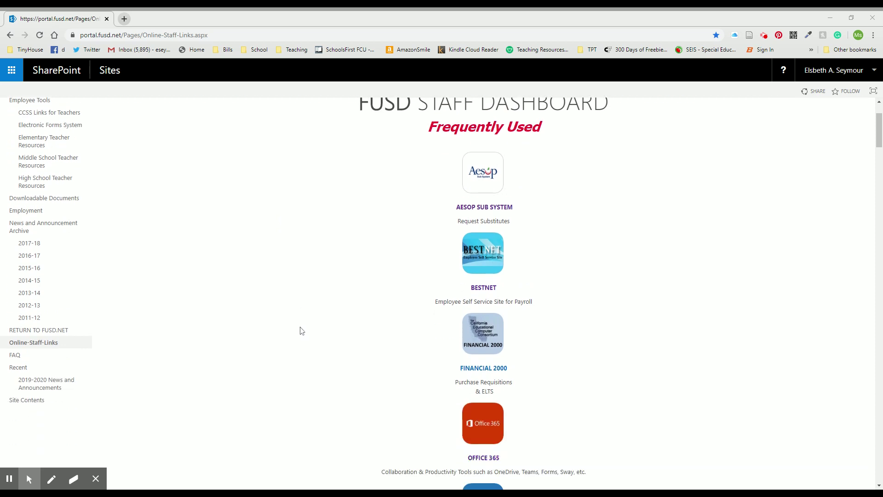
pyautogui.scroll(-1, 300, 333)
pyautogui.scroll(-3, 301, 332)
pyautogui.scroll(-3, 300, 332)
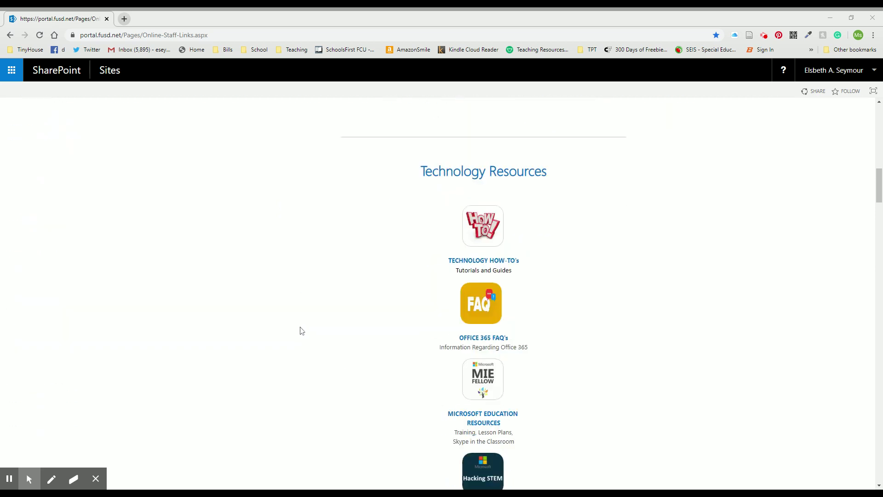
pyautogui.scroll(-3, 300, 331)
pyautogui.scroll(-2, 300, 331)
pyautogui.scroll(-3, 300, 331)
pyautogui.scroll(-2, 301, 330)
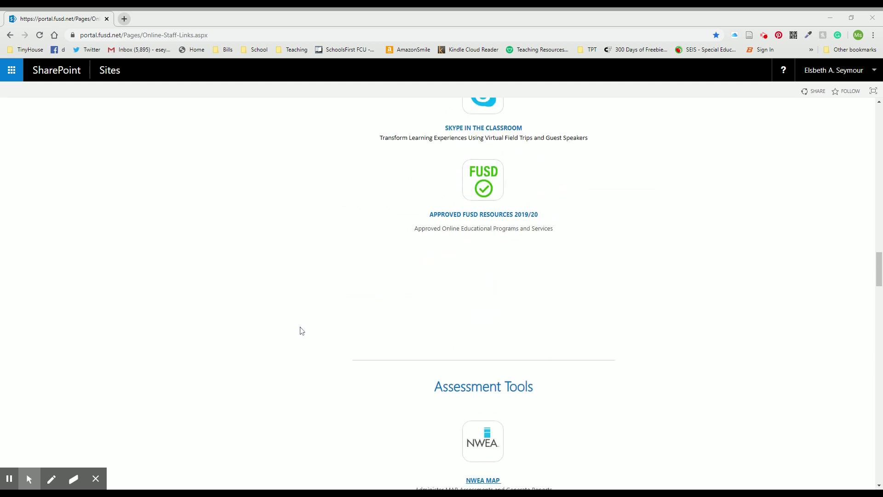
pyautogui.scroll(-3, 300, 330)
pyautogui.scroll(-3, 301, 330)
pyautogui.scroll(-3, 300, 331)
pyautogui.scroll(-3, 300, 331)
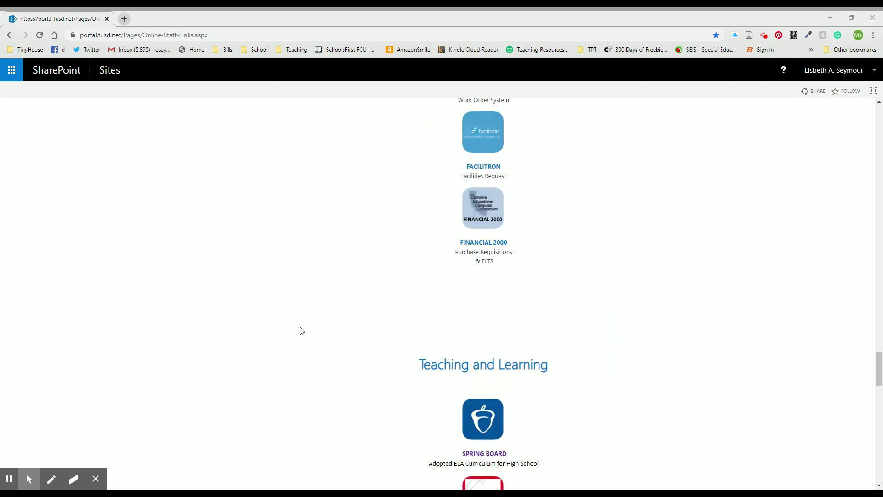
pyautogui.scroll(1, 300, 330)
pyautogui.scroll(-4, 299, 330)
pyautogui.scroll(2, 274, 337)
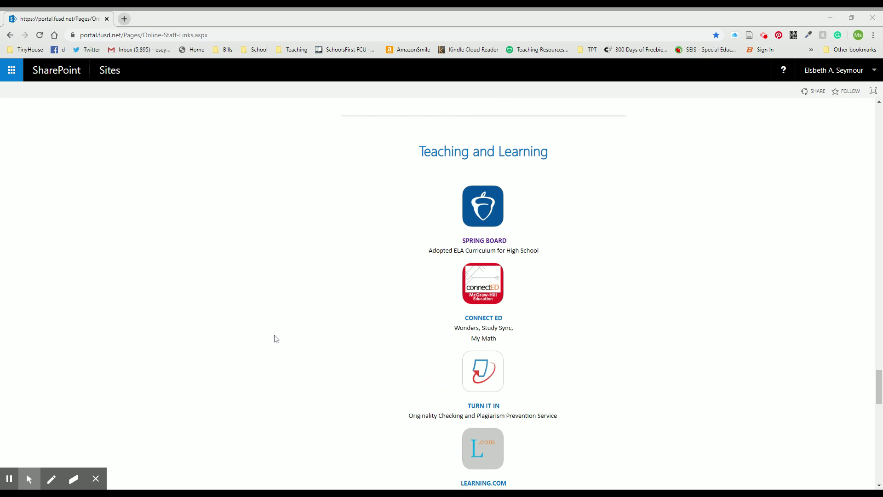
pyautogui.scroll(1, 396, 289)
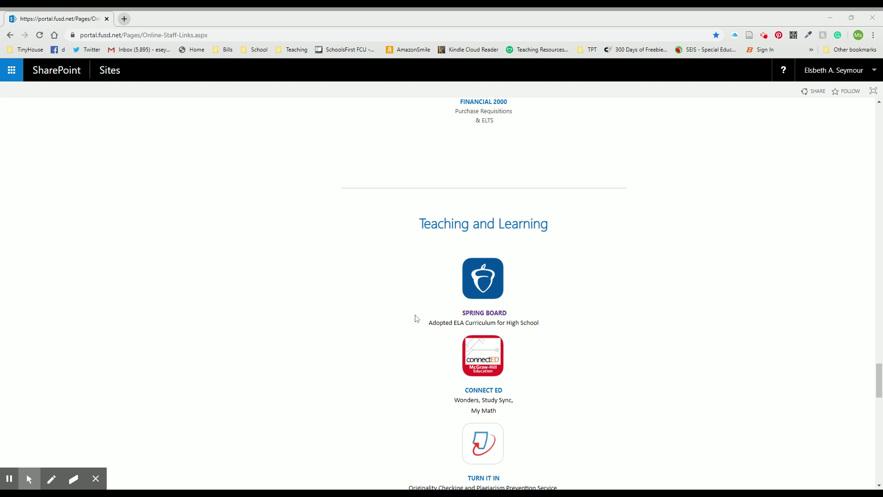
# Step: Open the SpringBoard site and log in with the saved credentials
pyautogui.click(483, 314)
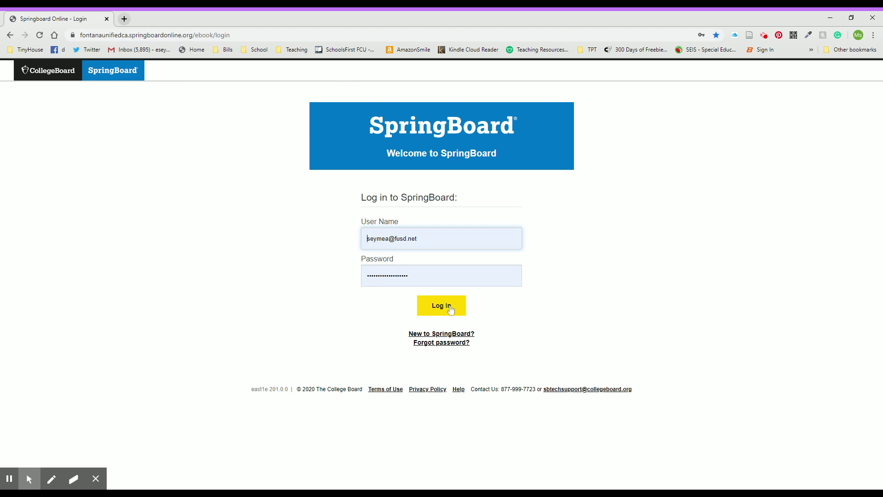
pyautogui.click(433, 307)
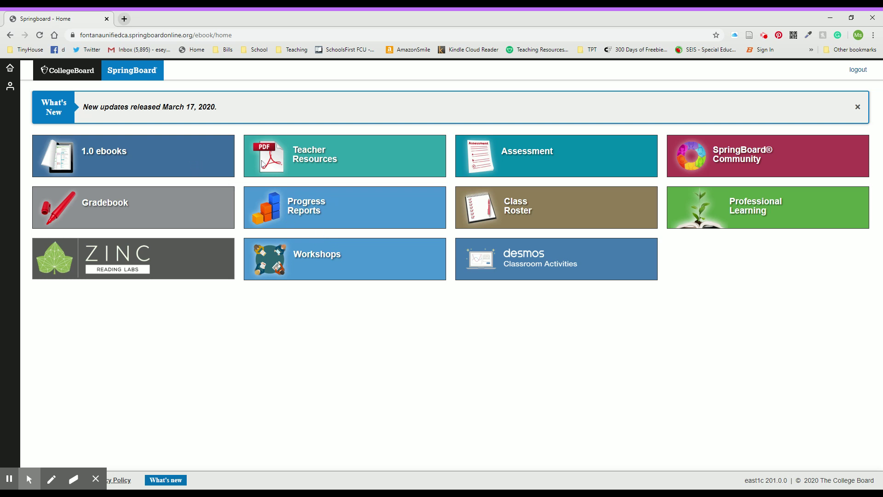
# Step: From the class roster, start a new class named Period 1 for English Language Arts
pyautogui.click(527, 221)
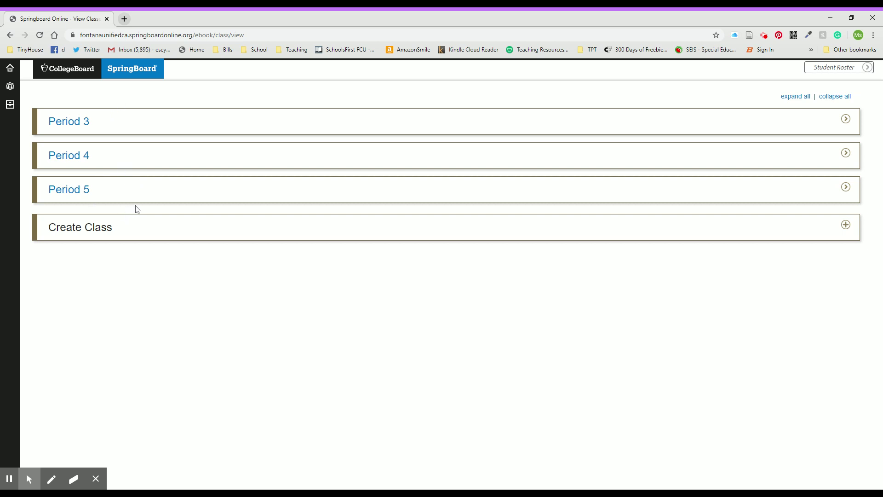
pyautogui.click(113, 240)
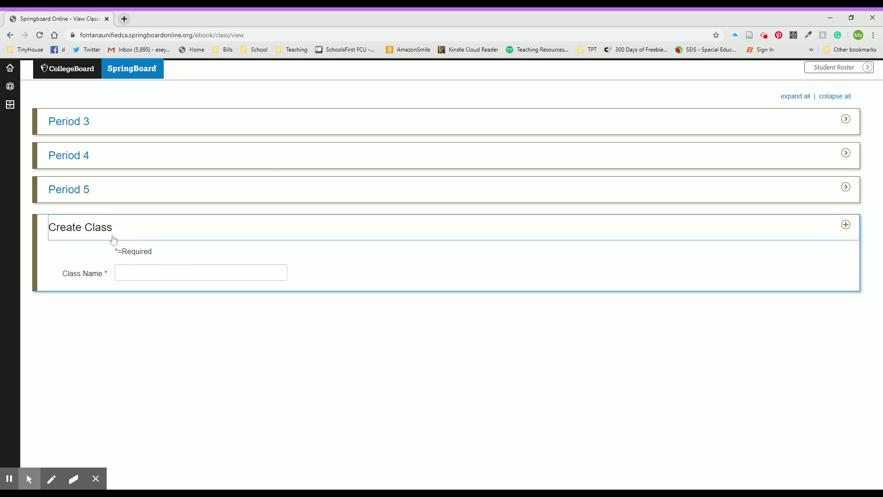
pyautogui.click(152, 272)
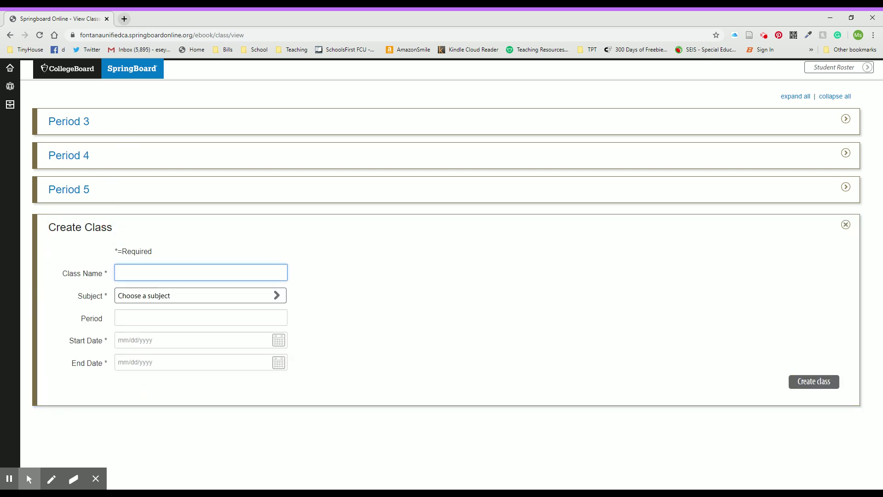
pyautogui.write('Period 1')
pyautogui.click(160, 297)
pyautogui.click(165, 310)
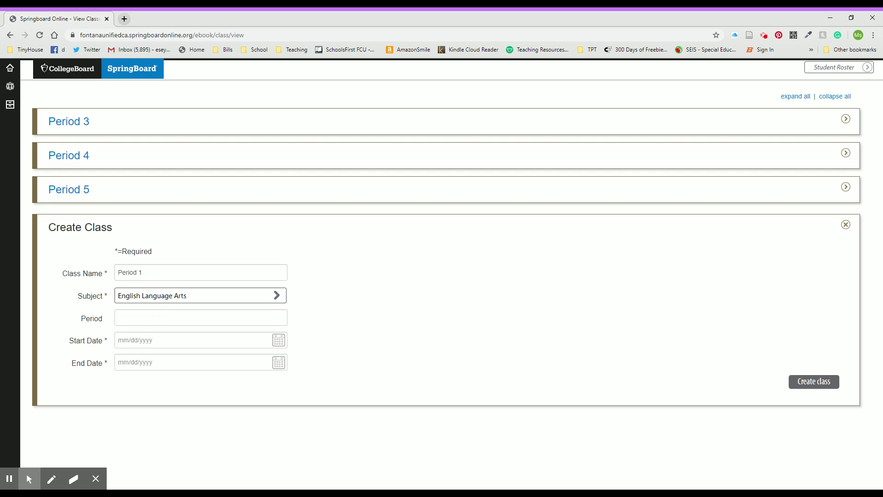
pyautogui.click(180, 314)
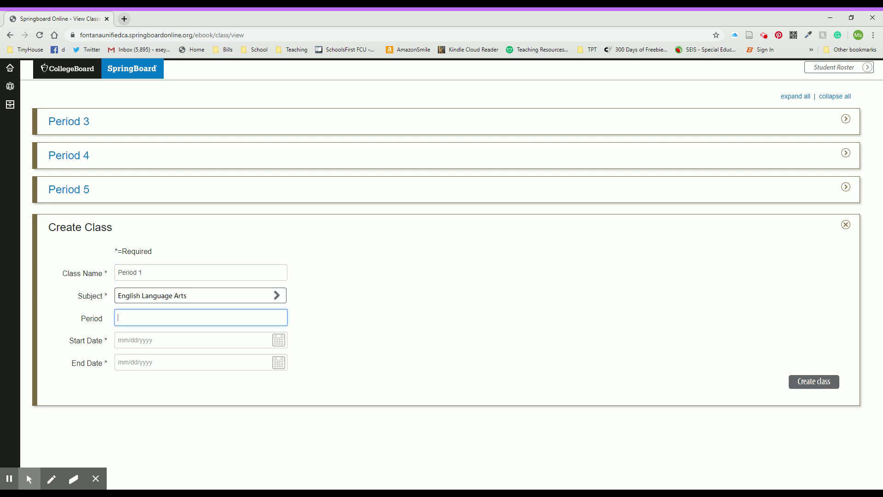
# Step: Set the class dates to 03/01/2020 through 05/29/2020 and create the class
pyautogui.press('Tab')
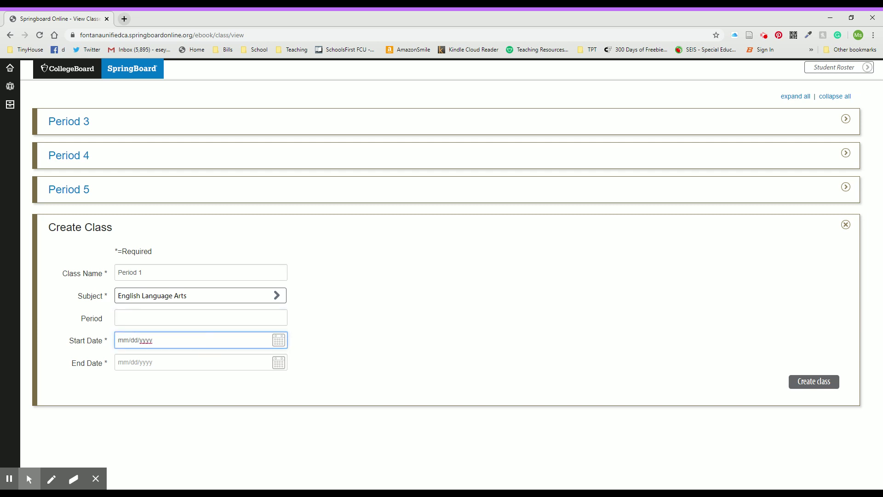
pyautogui.click(278, 339)
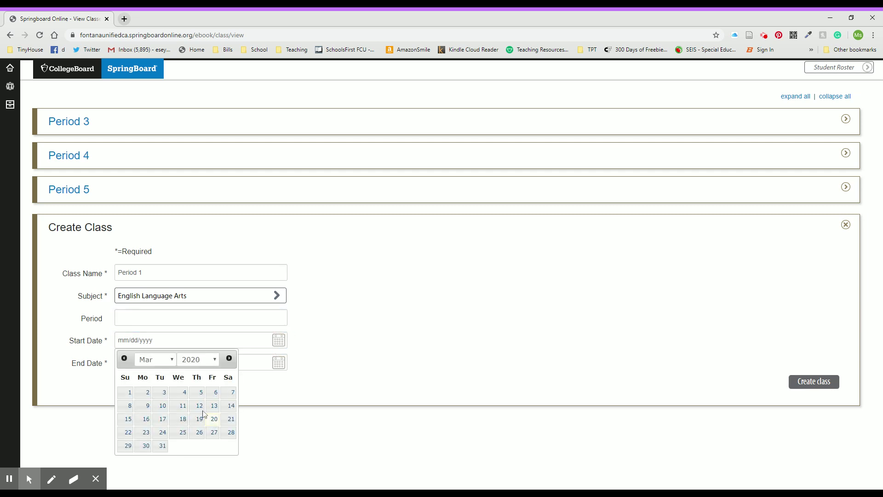
pyautogui.click(133, 397)
pyautogui.click(282, 363)
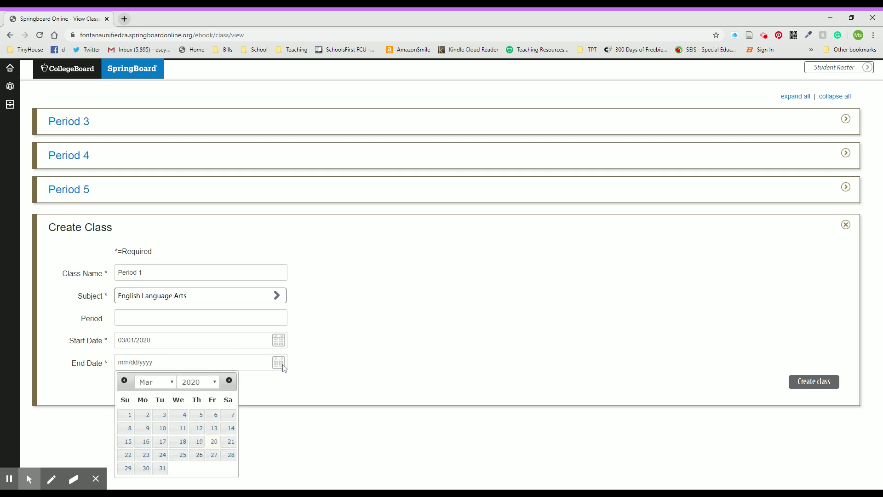
pyautogui.click(229, 380)
pyautogui.click(229, 380)
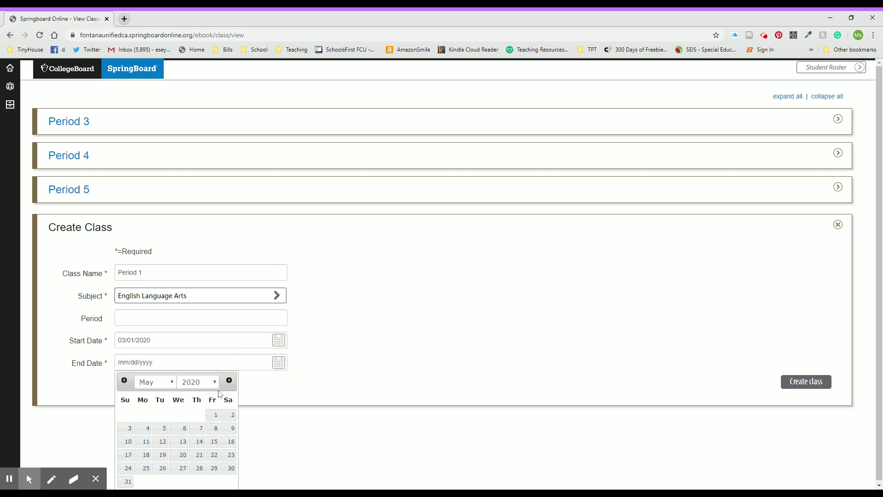
pyautogui.click(214, 467)
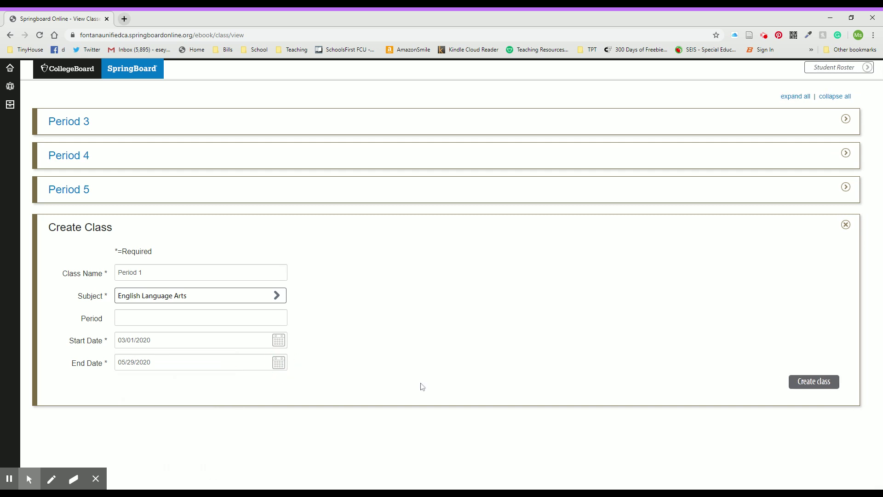
pyautogui.click(824, 383)
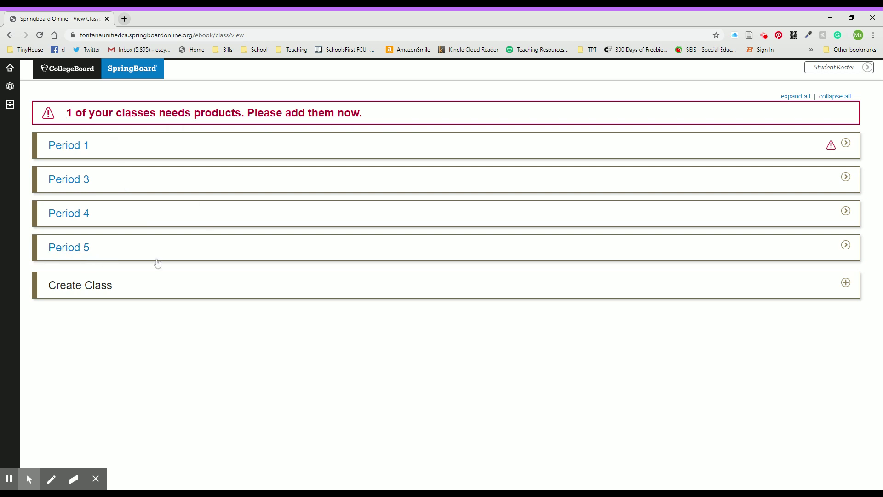
# Step: Expand Period 1 and add the tenth textbook product to it
pyautogui.click(171, 157)
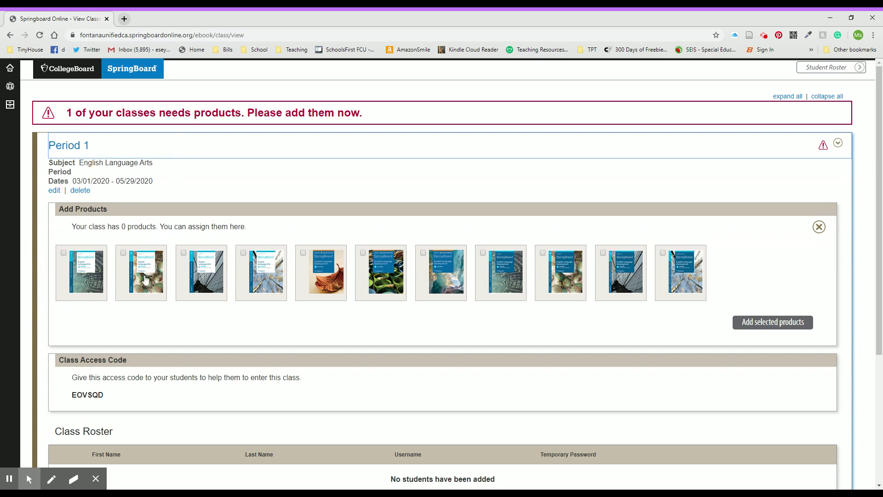
pyautogui.click(632, 282)
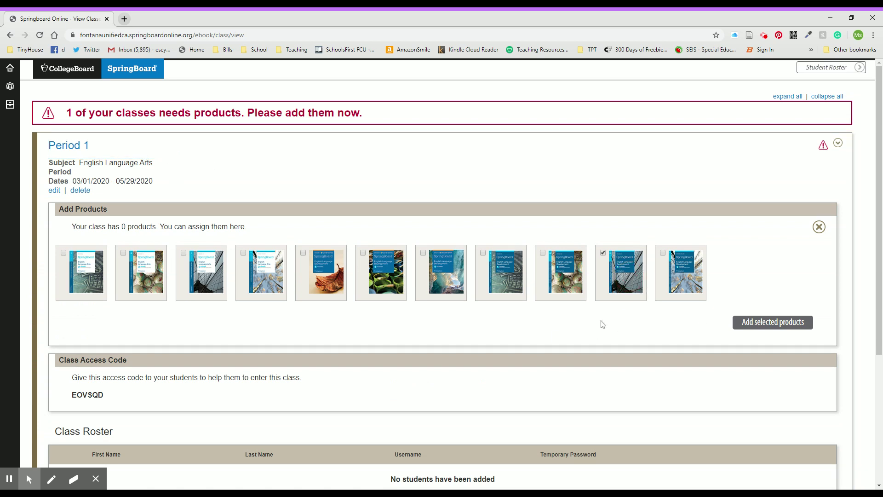
pyautogui.click(773, 321)
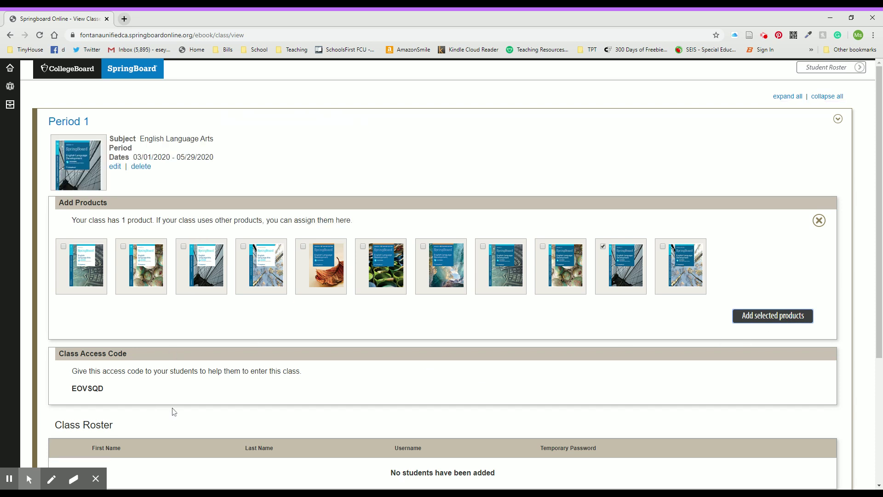
pyautogui.scroll(-2, 160, 397)
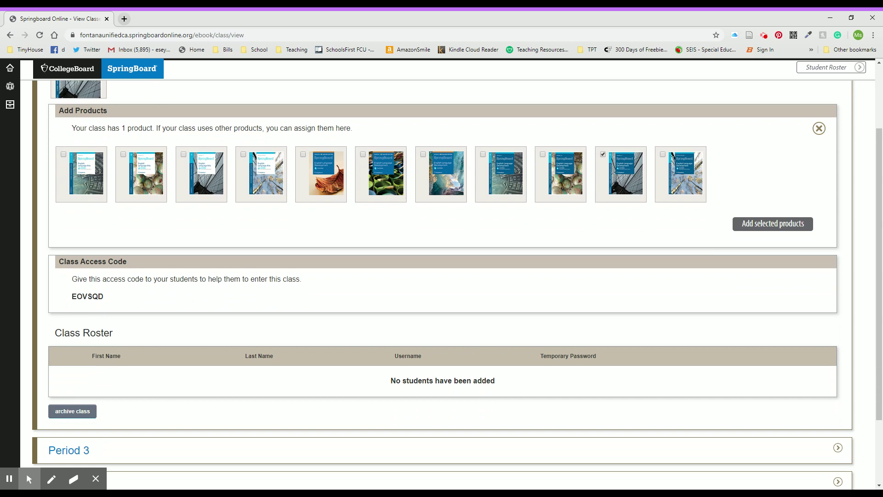
pyautogui.click(104, 296)
pyautogui.moveTo(103, 297)
pyautogui.mouseDown()
pyautogui.moveTo(74, 296)
pyautogui.moveTo(109, 297)
pyautogui.mouseUp()
pyautogui.click(143, 306)
pyautogui.moveTo(111, 300); pyautogui.dragTo(75, 303)
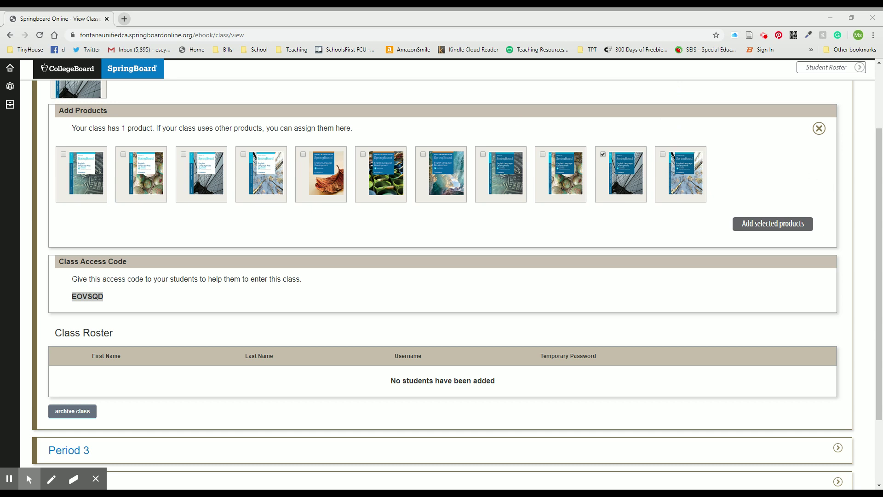
# Step: Deselect the access code and use the sidebar home icon to reach the dashboard
pyautogui.click(454, 233)
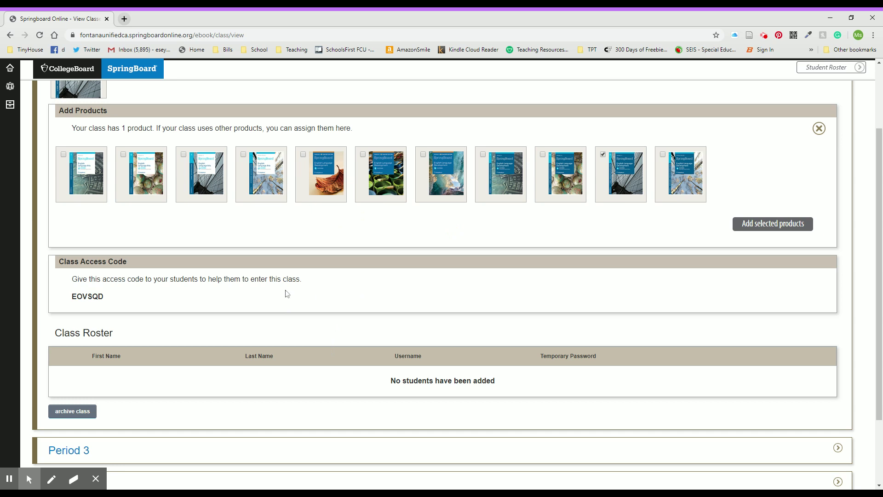
pyautogui.scroll(2, 197, 307)
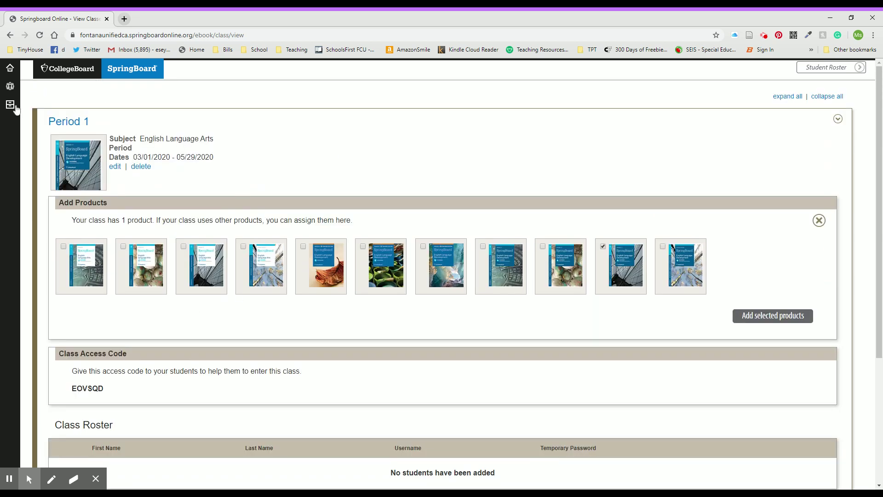
pyautogui.click(10, 69)
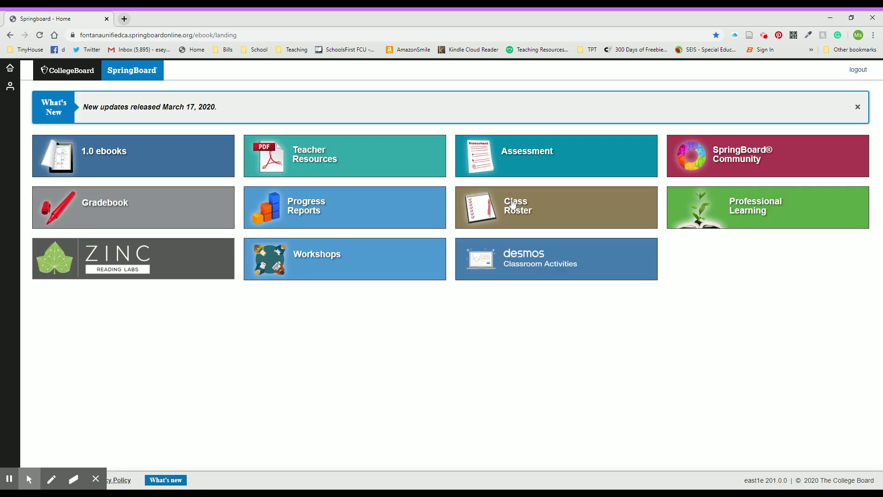